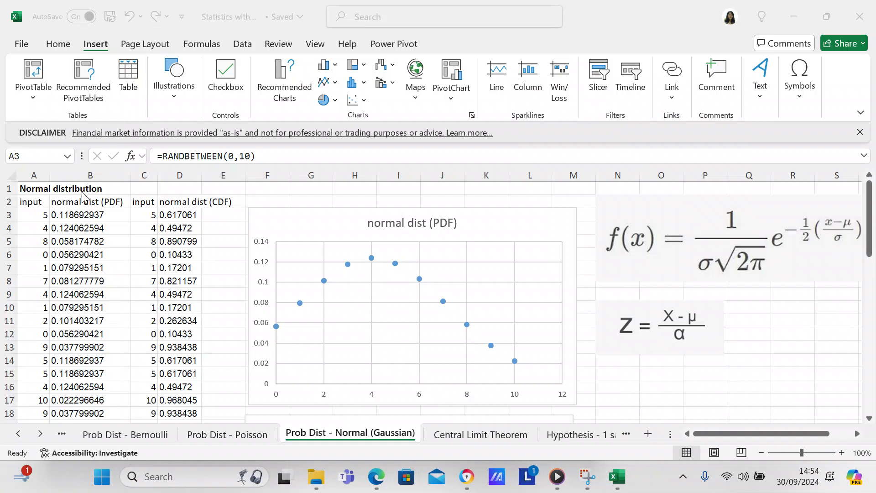
Examine the formulas in B3 and A3 and the mean and std rows beneath the normal distribution data.
{"action": "left_click", "coordinate": [78, 216]}
{"action": "left_click", "coordinate": [78, 215]}
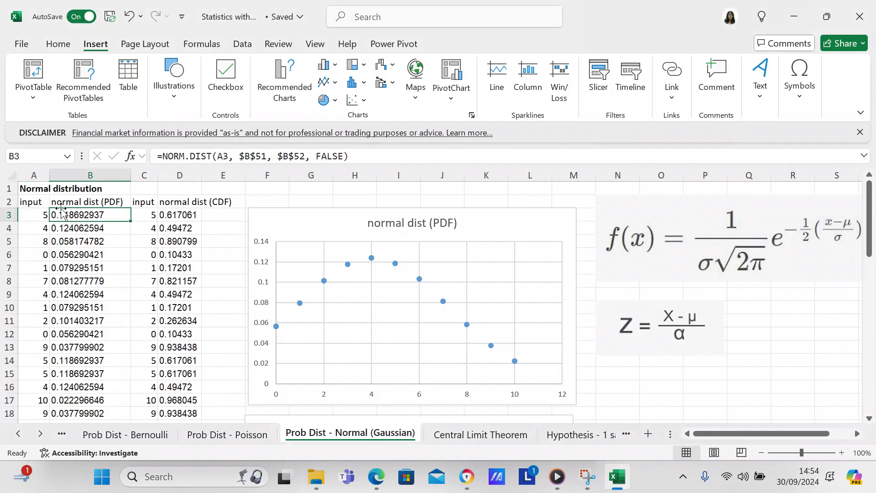
{"action": "left_click", "coordinate": [45, 214]}
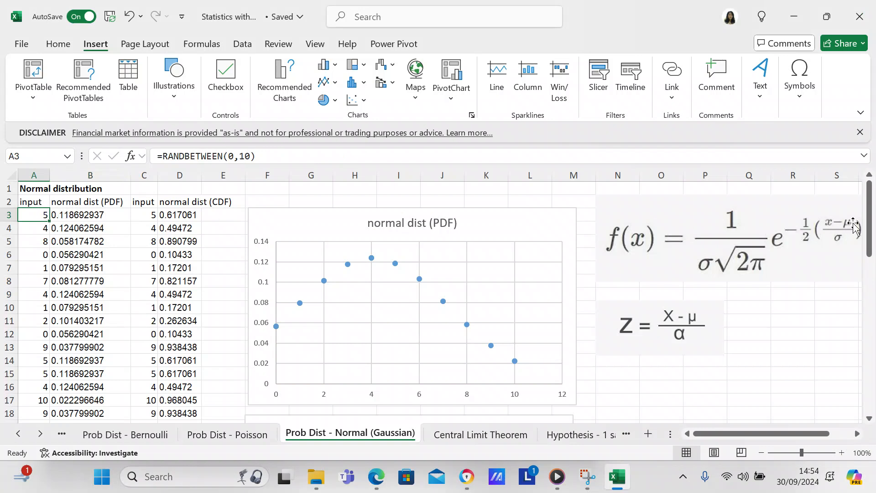
{"action": "left_click_drag", "start_coordinate": [871, 235], "coordinate": [847, 390]}
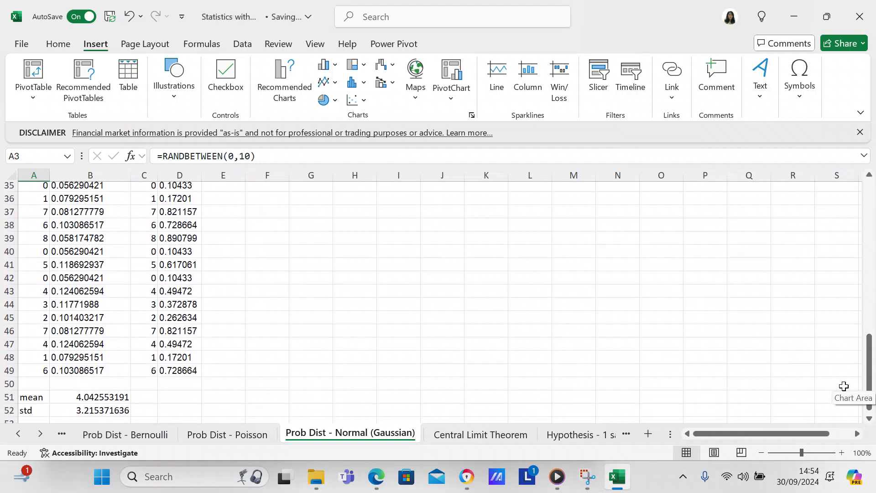
{"action": "left_click_drag", "start_coordinate": [844, 386], "coordinate": [853, 148]}
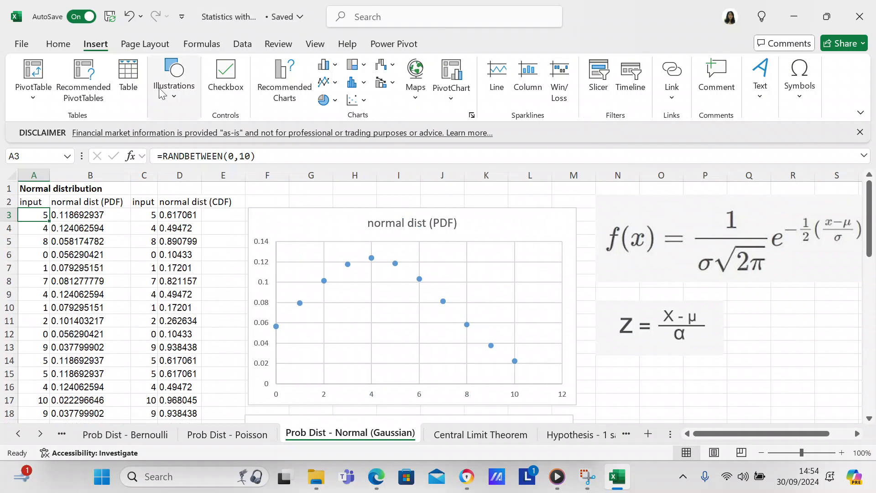
Change the lower bound in cell A3 so its formula reads =RANDBETWEEN(-10,10).
{"action": "left_click", "coordinate": [234, 156]}
{"action": "key", "text": "BackSpace"}
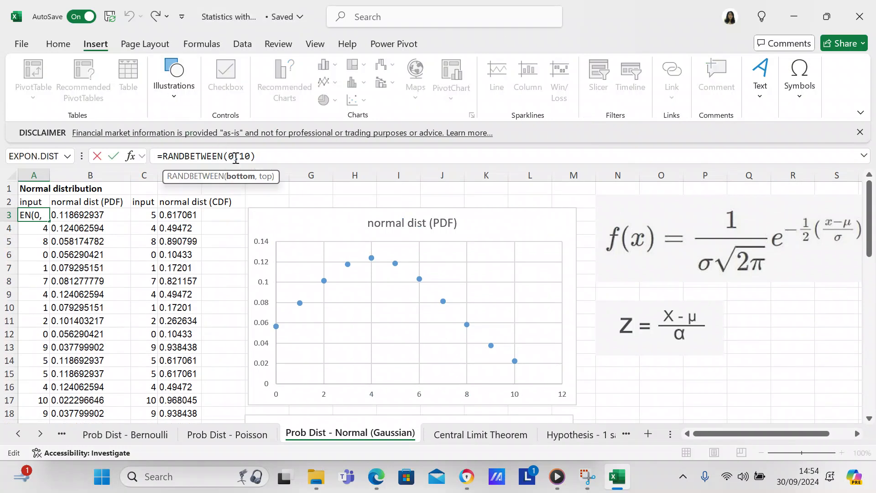
{"action": "type", "text": "-10"}
{"action": "left_click", "coordinate": [302, 155]}
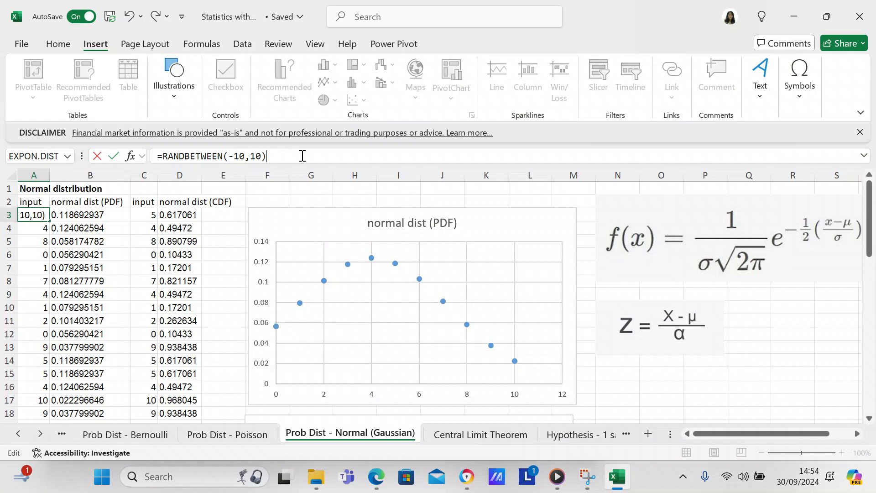
{"action": "key", "text": "Return"}
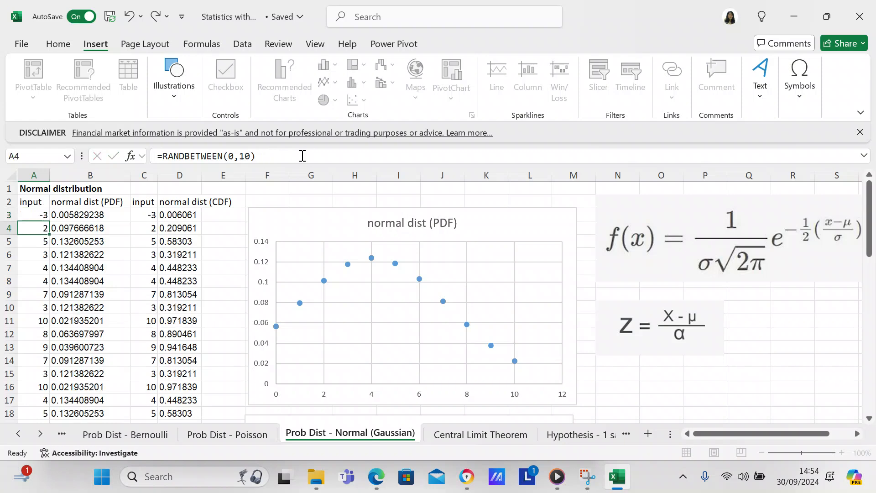
Copy the formula from A3 into the rest of the input column, A4:A49.
{"action": "left_click", "coordinate": [36, 216]}
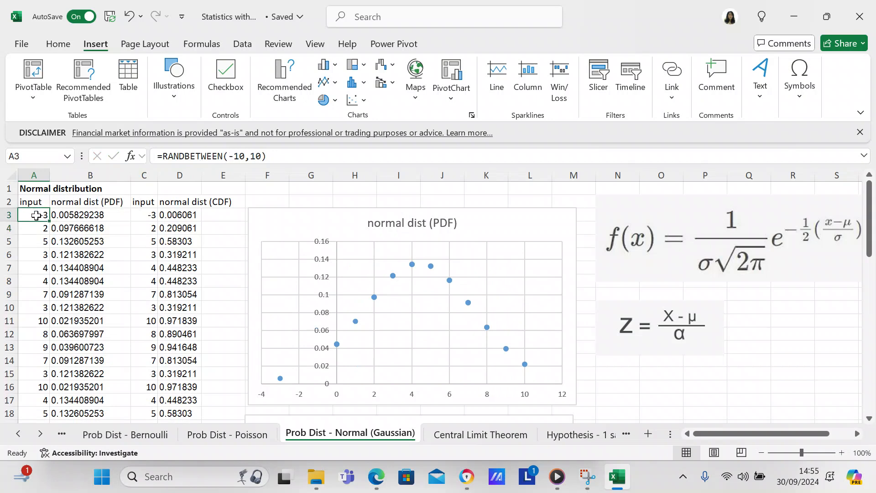
{"action": "key", "text": "ctrl+c"}
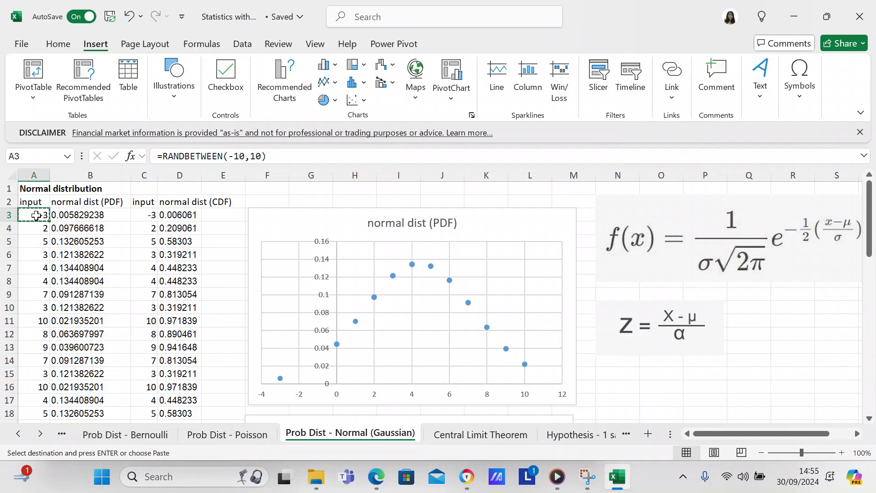
{"action": "left_click", "coordinate": [36, 229]}
{"action": "mouse_move", "coordinate": [36, 229]}
{"action": "left_mouse_down"}
{"action": "mouse_move", "coordinate": [36, 419]}
{"action": "mouse_move", "coordinate": [36, 229]}
{"action": "left_mouse_up"}
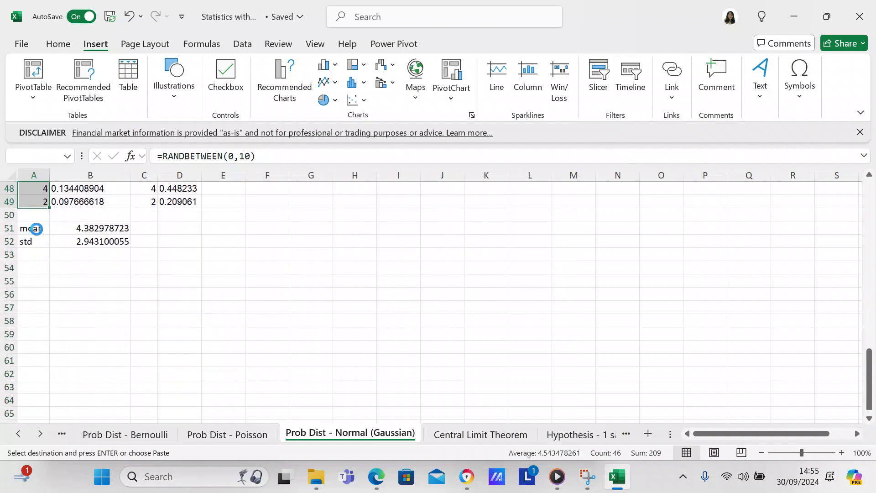
{"action": "scroll", "coordinate": [37, 229], "scroll_direction": "up", "scroll_amount": 15}
{"action": "key", "text": "ctrl+v"}
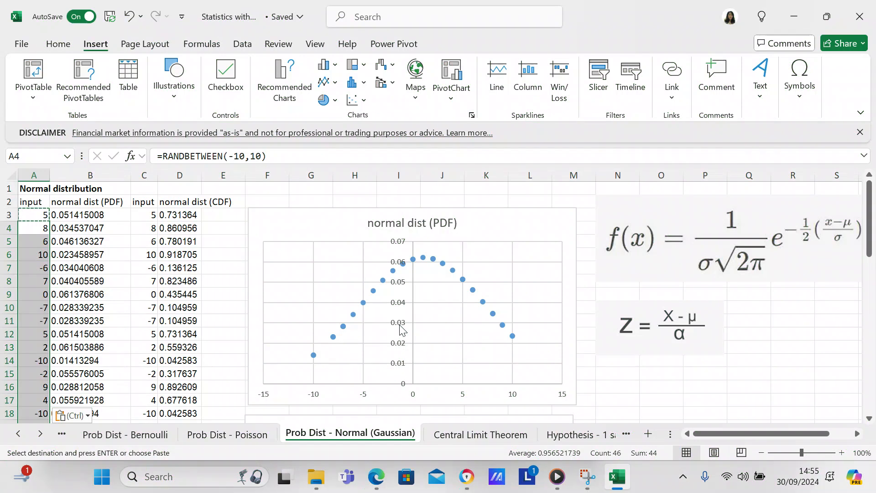
Examine the NORM.DIST formulas behind the first PDF value in B3 and the first CDF value in D3.
{"action": "left_click", "coordinate": [79, 203]}
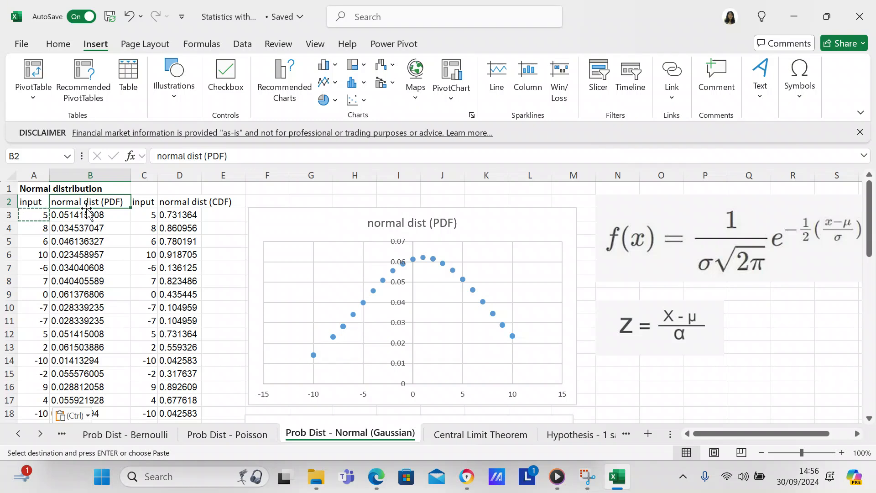
{"action": "left_click", "coordinate": [87, 213]}
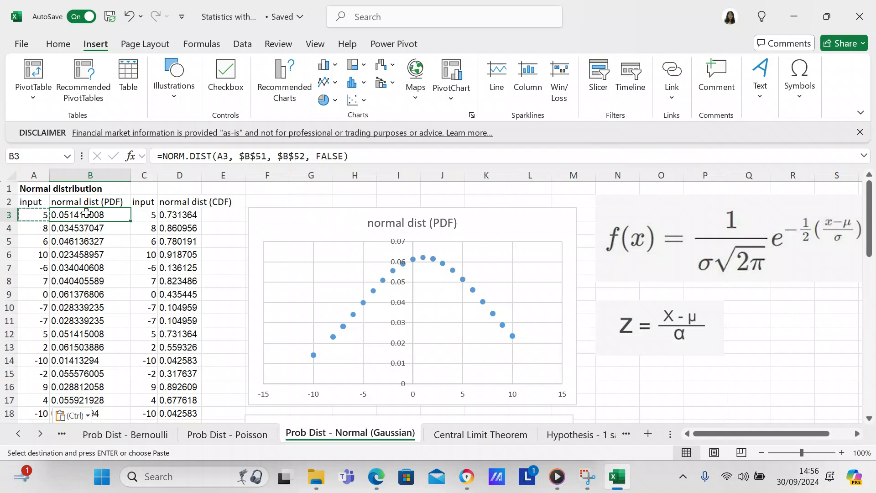
{"action": "left_click", "coordinate": [163, 215]}
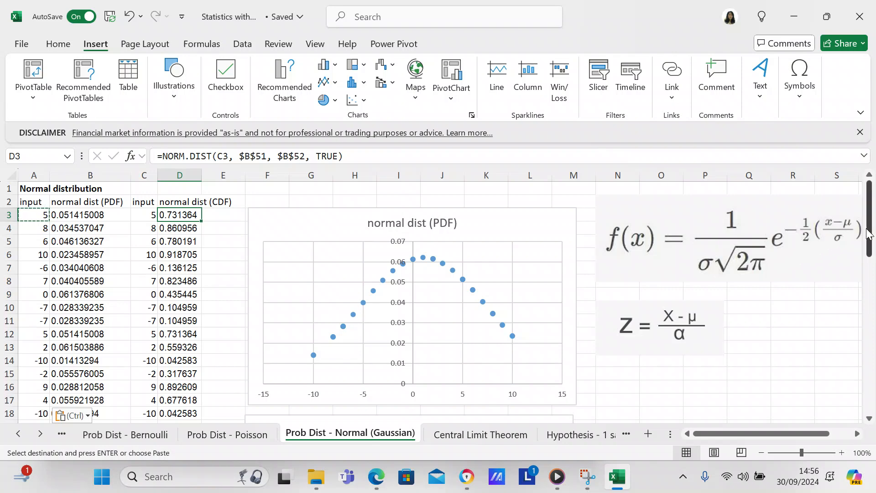
Recalculate the random inputs, clear the pending copy selection, and view the normal dist (CDF) chart below the PDF chart.
{"action": "key", "text": "F9"}
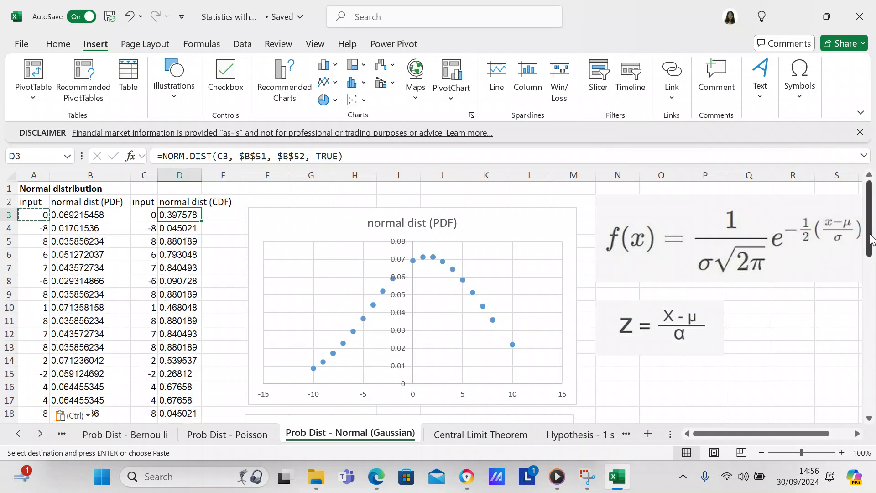
{"action": "key", "text": "Escape"}
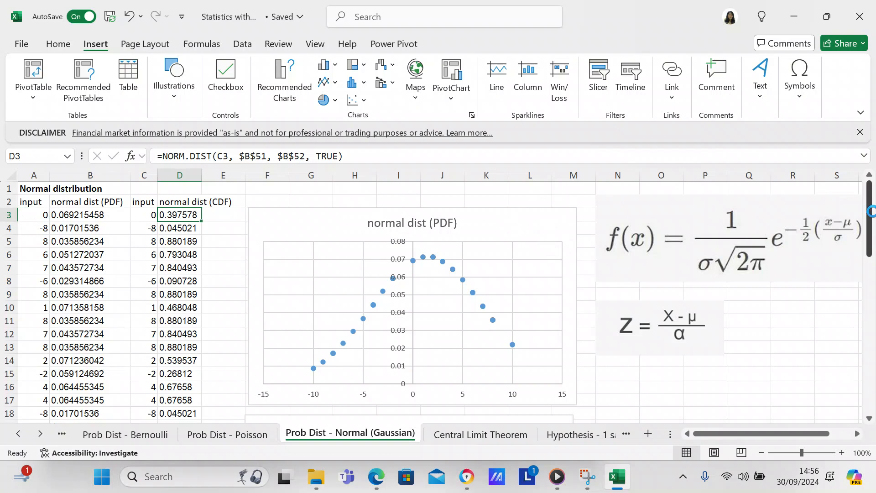
{"action": "left_click_drag", "start_coordinate": [869, 210], "coordinate": [869, 282]}
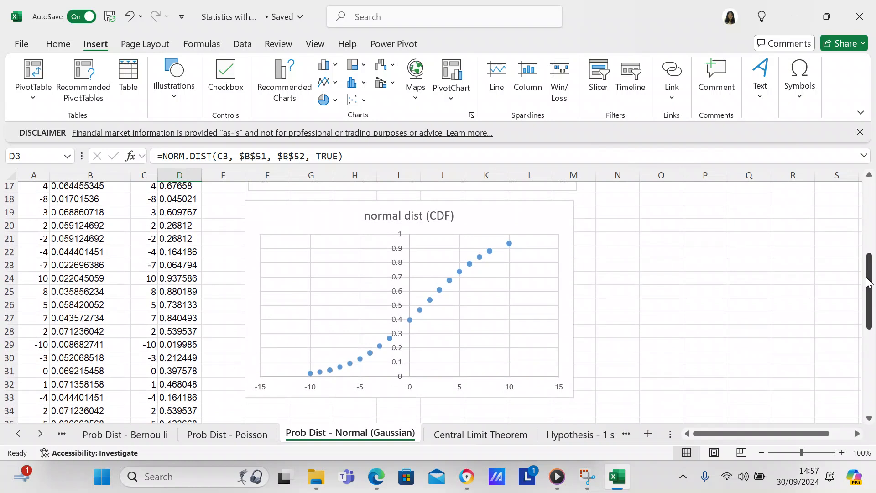
{"action": "left_click_drag", "start_coordinate": [868, 281], "coordinate": [870, 187]}
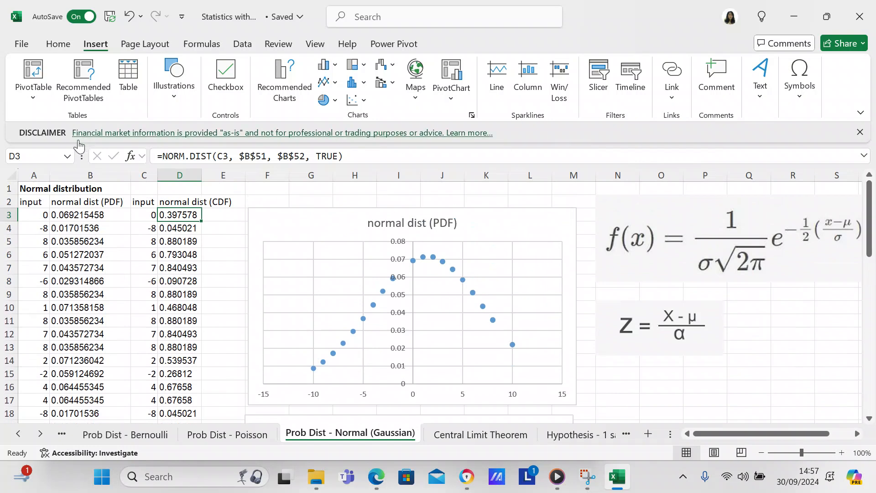
Select the input and normal dist (PDF) data in A2:B49 and open the full list of chart types for it.
{"action": "left_click", "coordinate": [24, 201]}
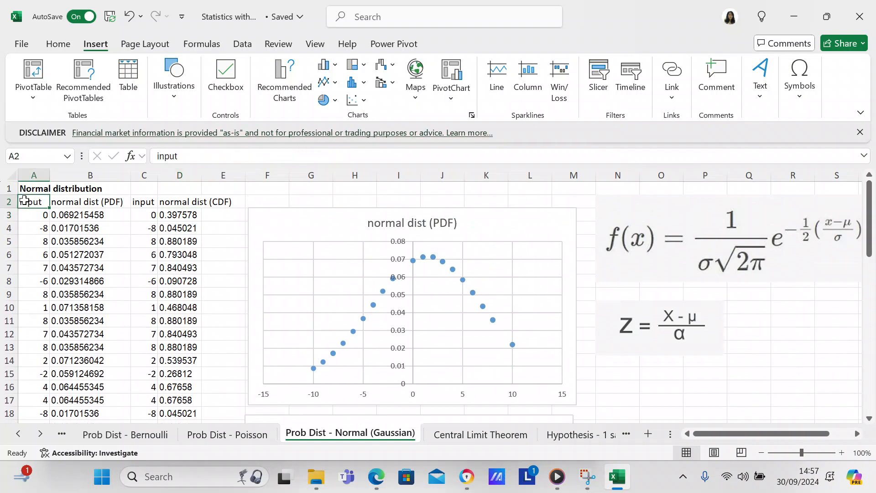
{"action": "key", "text": "shift+Right"}
{"action": "key", "text": "shift+Down"}
{"action": "key", "text": "shift+Down"}
{"action": "key", "text": "shift+Down"}
{"action": "key", "text": "shift+Down"}
{"action": "key", "text": "shift+Down"}
{"action": "key", "text": "shift+Down"}
{"action": "key", "text": "shift+Down"}
{"action": "key", "text": "shift+Down"}
{"action": "key", "text": "shift+Down"}
{"action": "key", "text": "shift+Down"}
{"action": "key", "text": "shift+Down"}
{"action": "key", "text": "shift+Down"}
{"action": "key", "text": "shift+Down"}
{"action": "key", "text": "shift+Down"}
{"action": "key", "text": "shift+Down"}
{"action": "key", "text": "shift+Down"}
{"action": "key", "text": "shift+Down"}
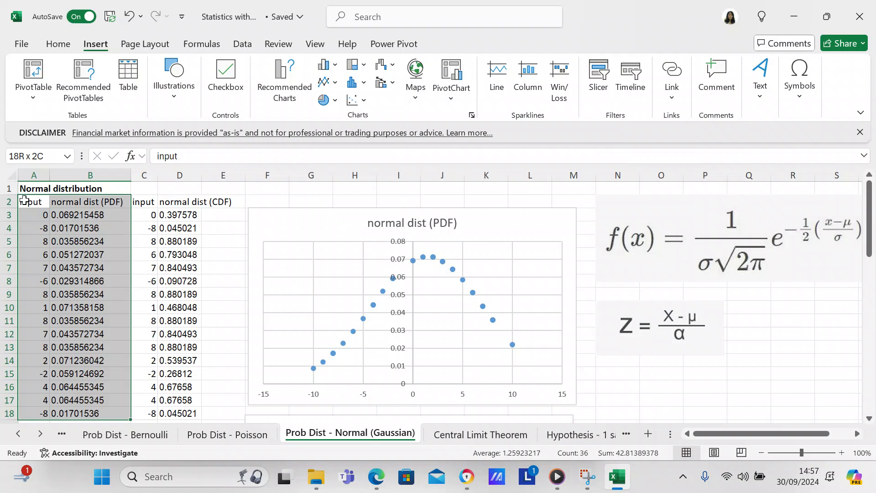
{"action": "key", "text": "shift+Down"}
{"action": "key", "text": "shift+Down"}
{"action": "key", "text": "shift+Down"}
{"action": "key", "text": "shift+Down"}
{"action": "key", "text": "shift+Down"}
{"action": "key", "text": "shift+Down"}
{"action": "key", "text": "shift+Down"}
{"action": "key", "text": "shift+Down"}
{"action": "key", "text": "shift+Down"}
{"action": "key", "text": "shift+Down"}
{"action": "key", "text": "shift+Down"}
{"action": "key", "text": "shift+Down"}
{"action": "key", "text": "shift+Down"}
{"action": "key", "text": "shift+Down"}
{"action": "key", "text": "shift+Down"}
{"action": "key", "text": "shift+Down"}
{"action": "key", "text": "shift+Down"}
{"action": "key", "text": "shift+Down"}
{"action": "key", "text": "shift+Down"}
{"action": "key", "text": "shift+Down"}
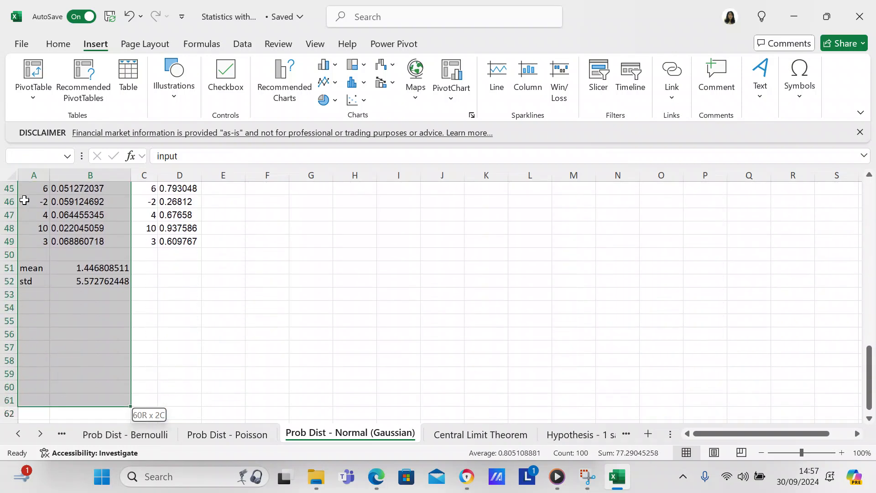
{"action": "key", "text": "shift+Up"}
{"action": "key", "text": "shift+Up"}
{"action": "key", "text": "shift+Up"}
{"action": "key", "text": "shift+Up"}
{"action": "key", "text": "shift+Up"}
{"action": "key", "text": "shift+Up"}
{"action": "key", "text": "shift+Up"}
{"action": "key", "text": "shift+Up"}
{"action": "key", "text": "shift+Up"}
{"action": "key", "text": "shift+Up"}
{"action": "key", "text": "shift+Up"}
{"action": "key", "text": "shift+Up"}
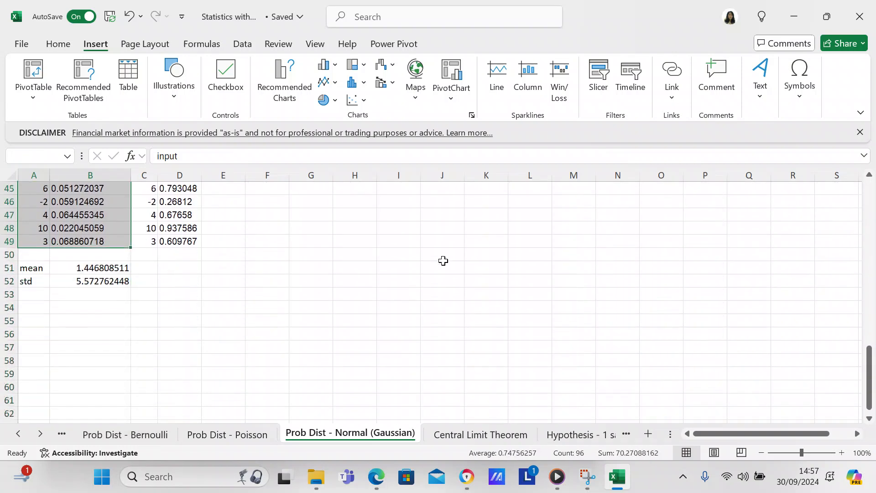
{"action": "left_click_drag", "start_coordinate": [869, 363], "coordinate": [868, 287]}
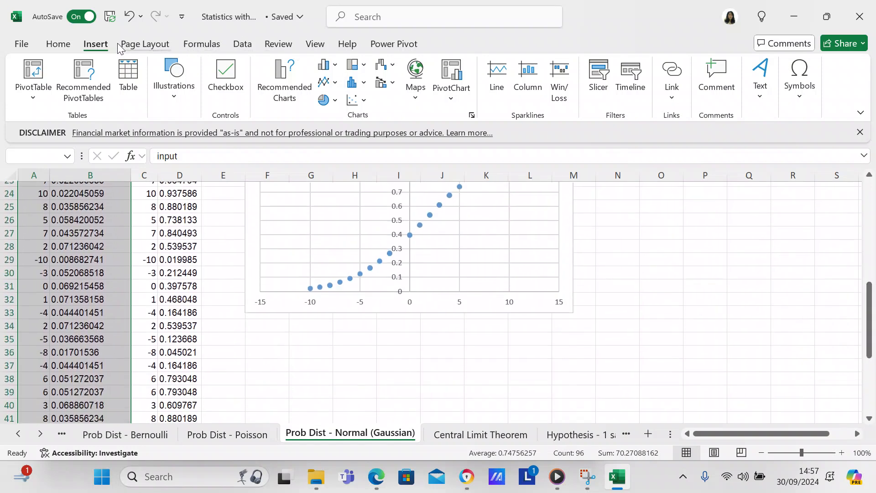
{"action": "left_click", "coordinate": [279, 76]}
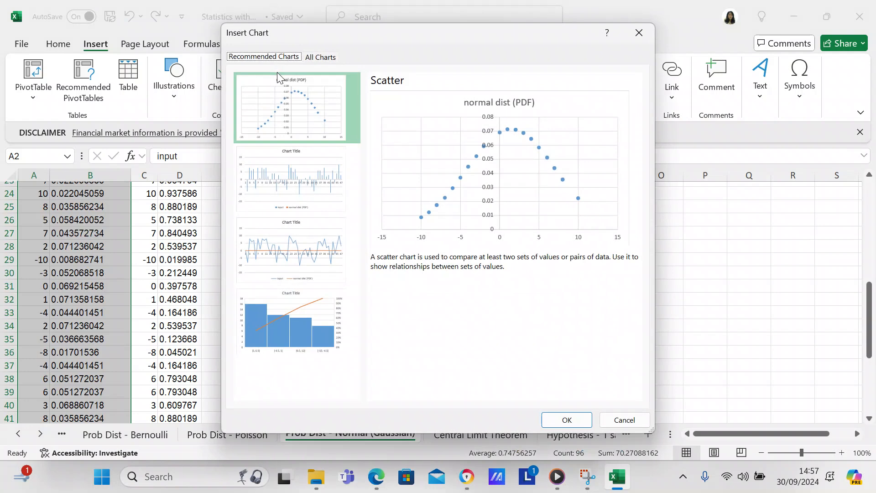
{"action": "left_click", "coordinate": [320, 56]}
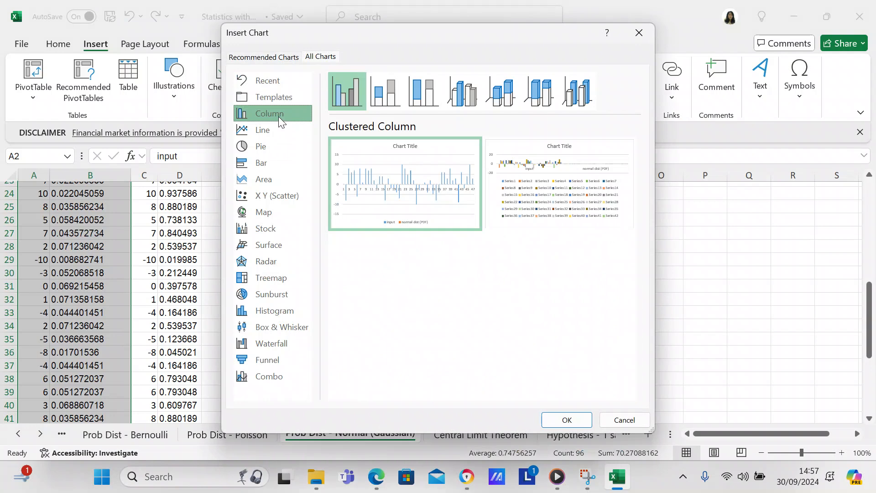
Preview the column chart subtypes for the selected data, from Stacked Column through 3-D Column.
{"action": "left_click", "coordinate": [377, 96]}
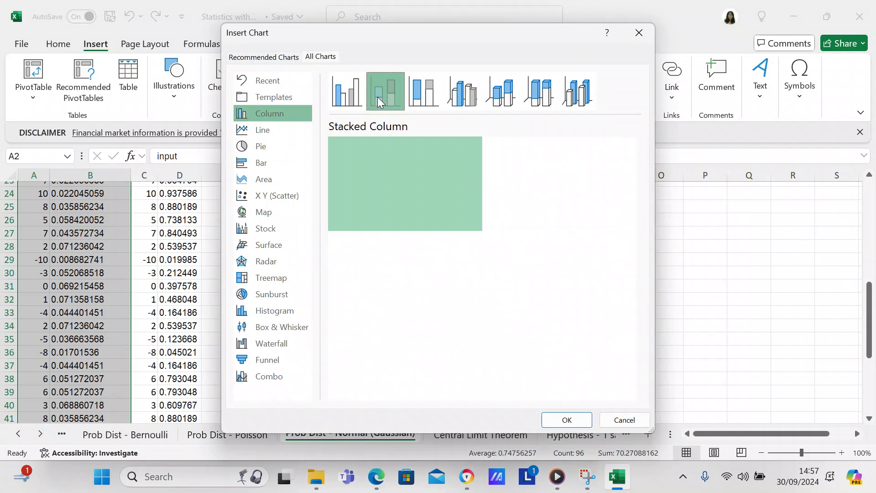
{"action": "left_click", "coordinate": [423, 101]}
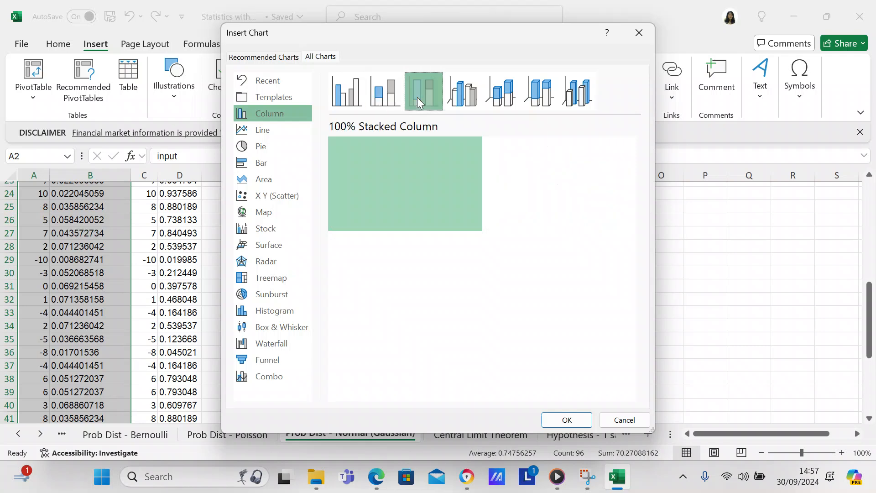
{"action": "left_click", "coordinate": [462, 101]}
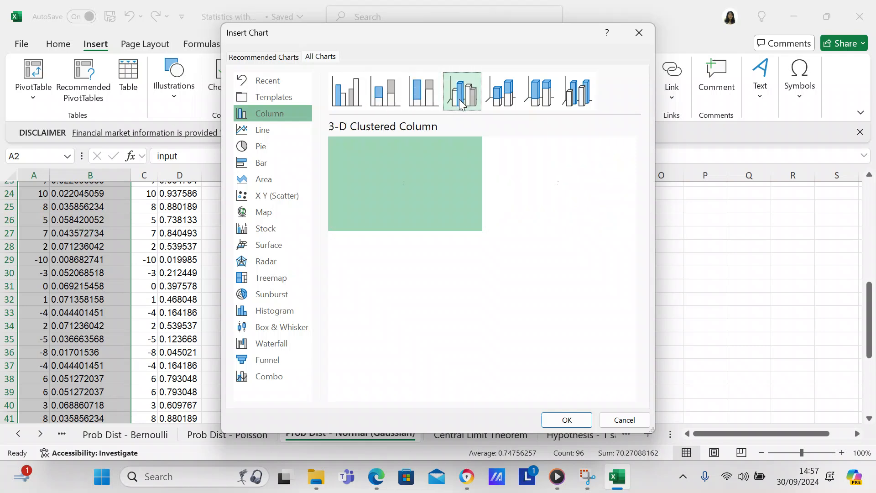
{"action": "left_click", "coordinate": [500, 100]}
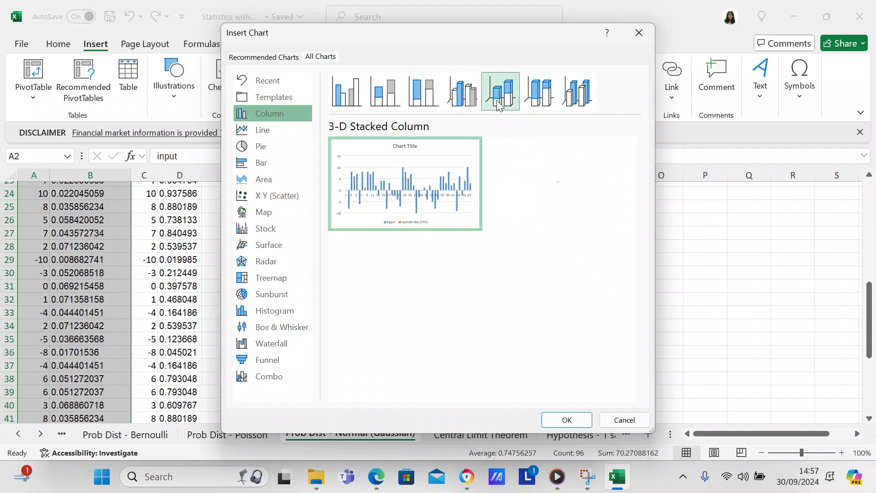
{"action": "left_click", "coordinate": [536, 103]}
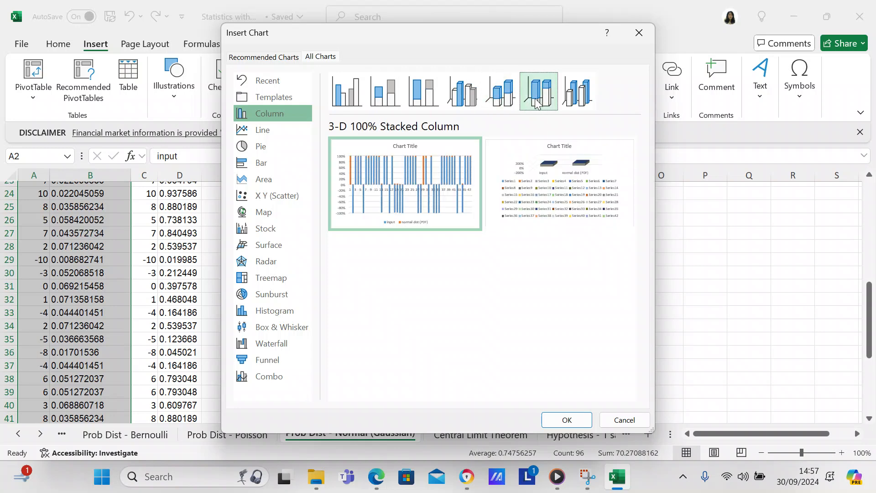
{"action": "left_click", "coordinate": [580, 103]}
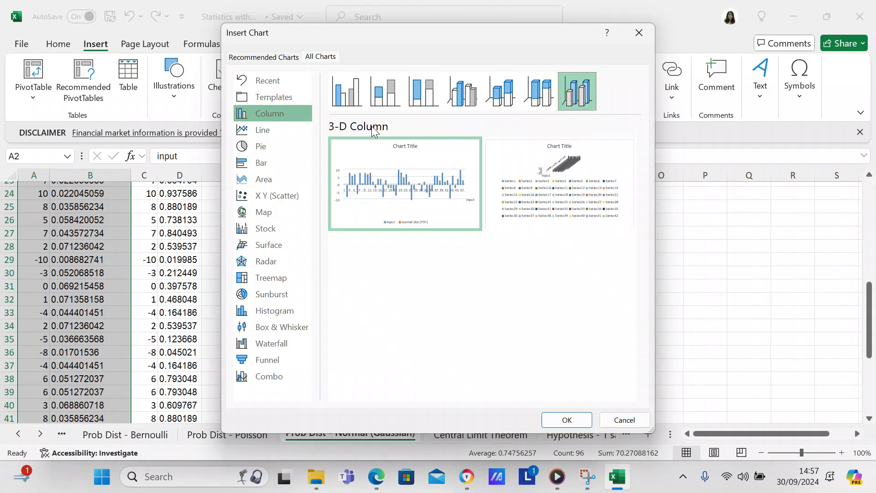
Preview the X Y (Scatter) subtypes through 3-D Bubble, return to plain Scatter, and close the chart dialog without inserting a chart.
{"action": "left_click", "coordinate": [295, 195]}
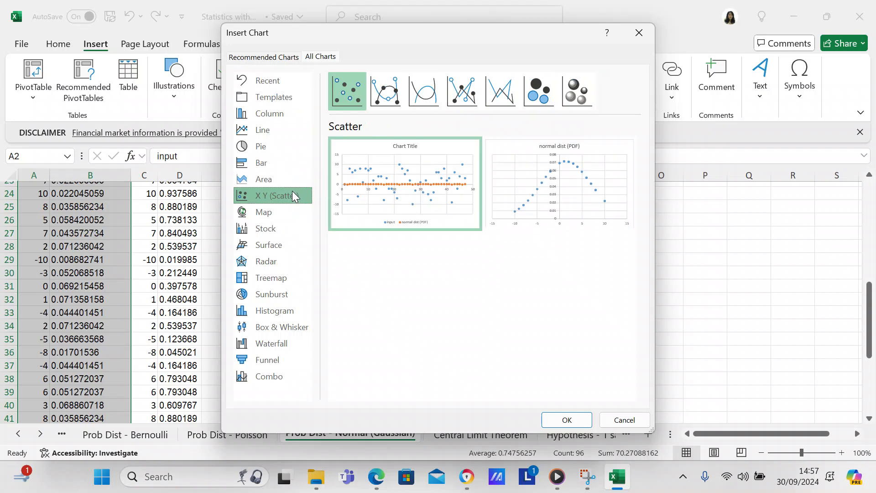
{"action": "left_click", "coordinate": [393, 91]}
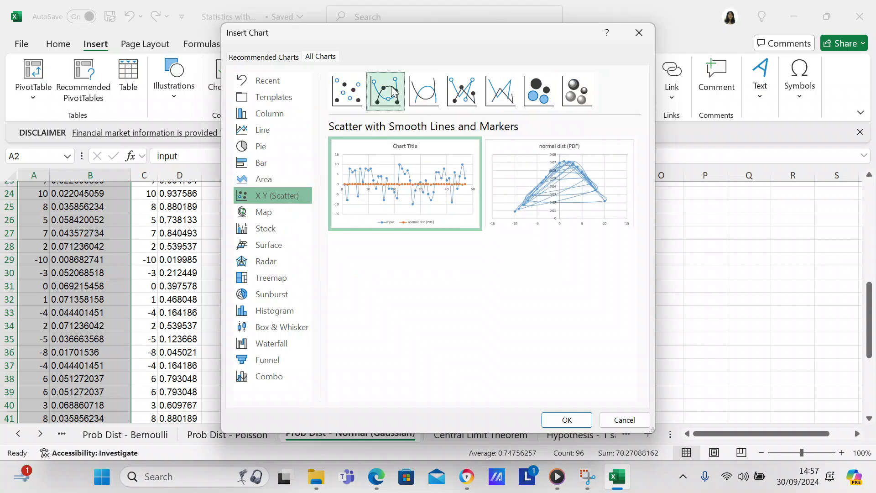
{"action": "left_click", "coordinate": [424, 91]}
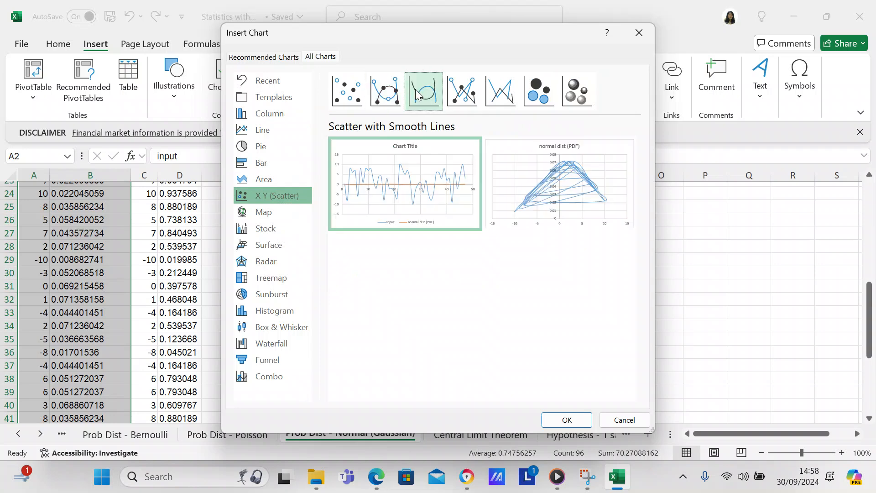
{"action": "left_click", "coordinate": [450, 97]}
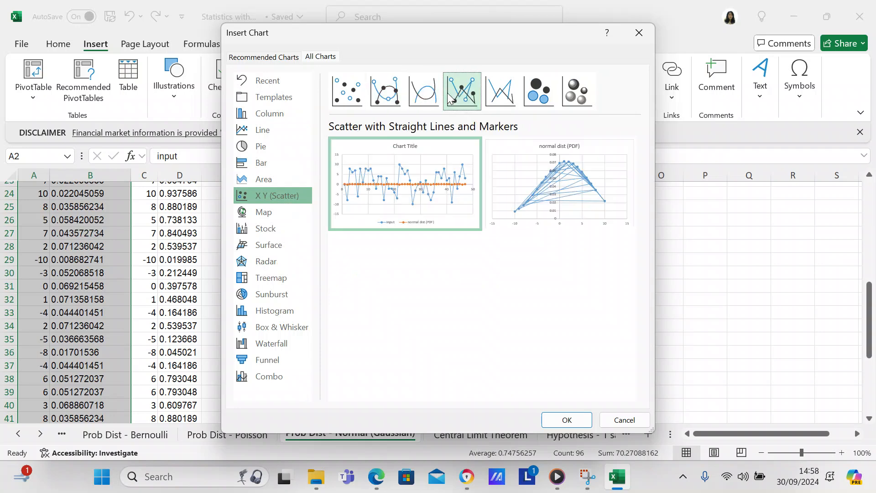
{"action": "left_click", "coordinate": [496, 102]}
{"action": "left_click", "coordinate": [534, 103]}
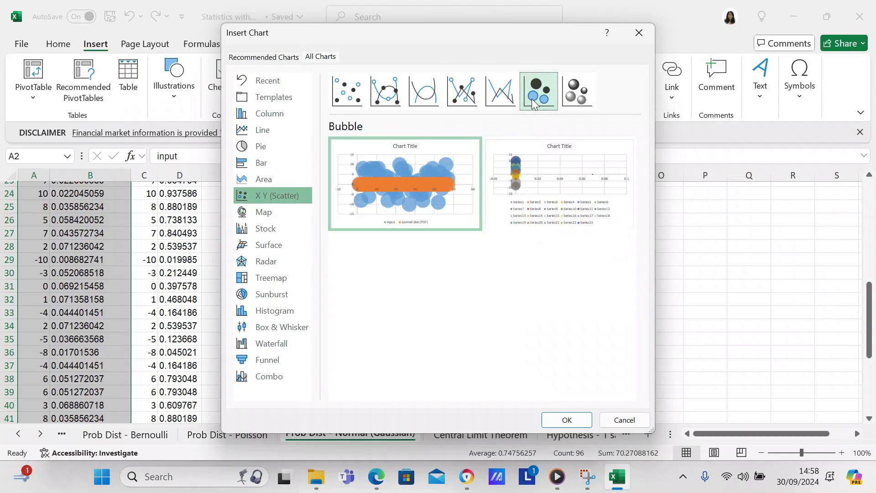
{"action": "left_click", "coordinate": [577, 96]}
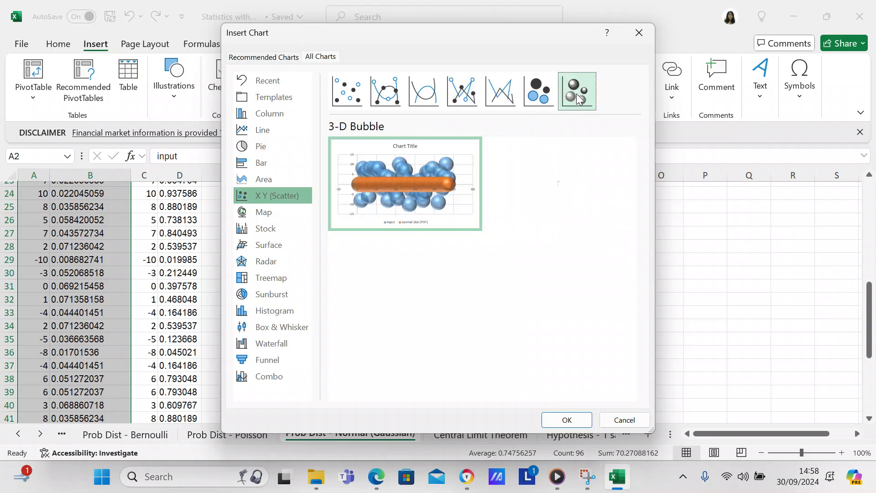
{"action": "left_click", "coordinate": [356, 101]}
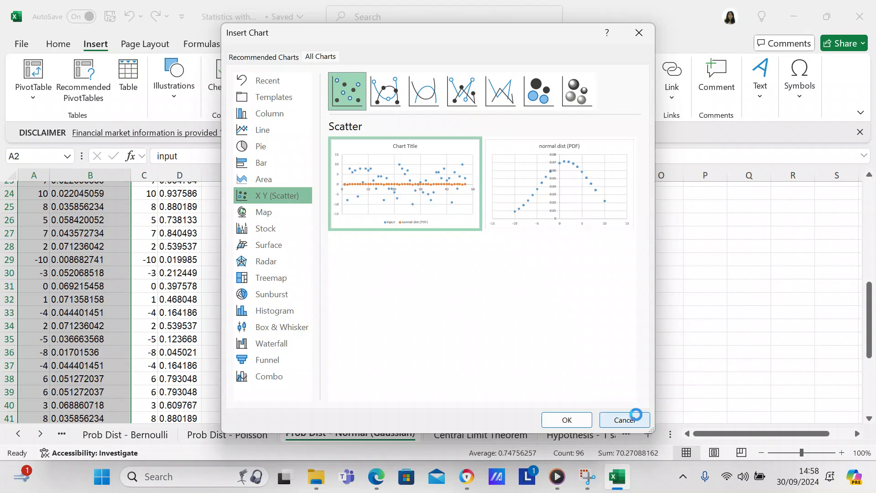
{"action": "left_click", "coordinate": [624, 419]}
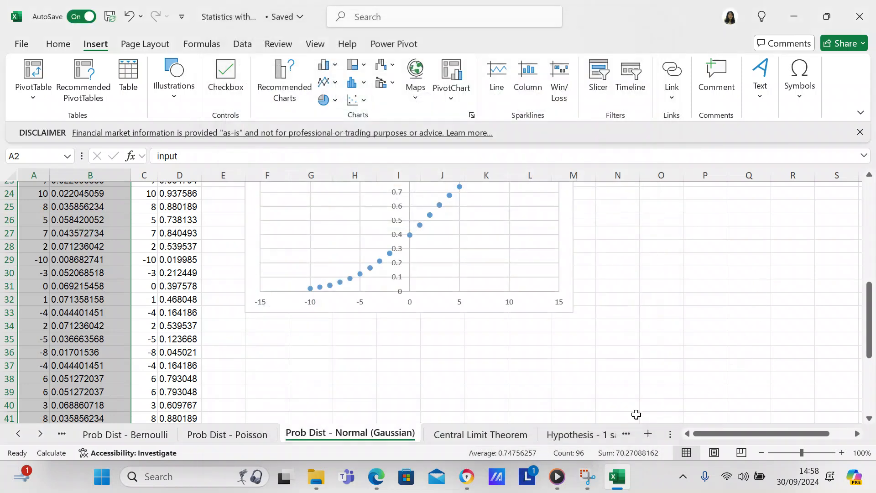
{"action": "left_click_drag", "start_coordinate": [869, 349], "coordinate": [862, 247]}
{"action": "left_click", "coordinate": [253, 185]}
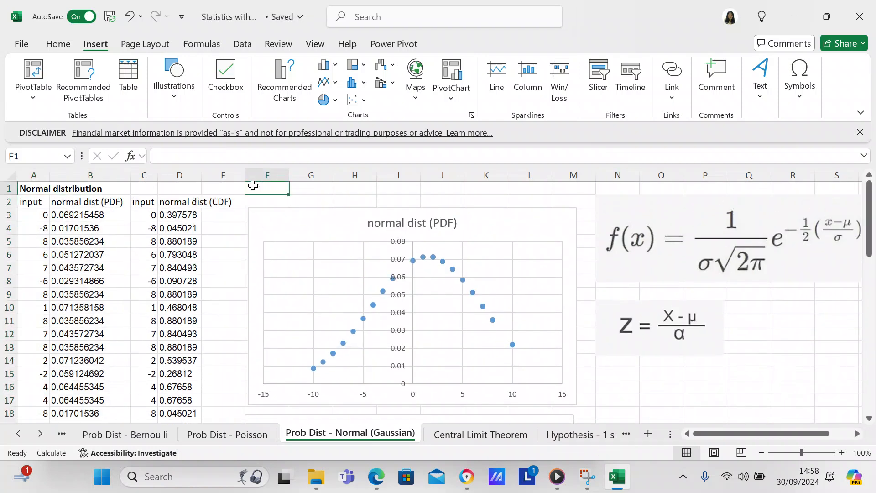